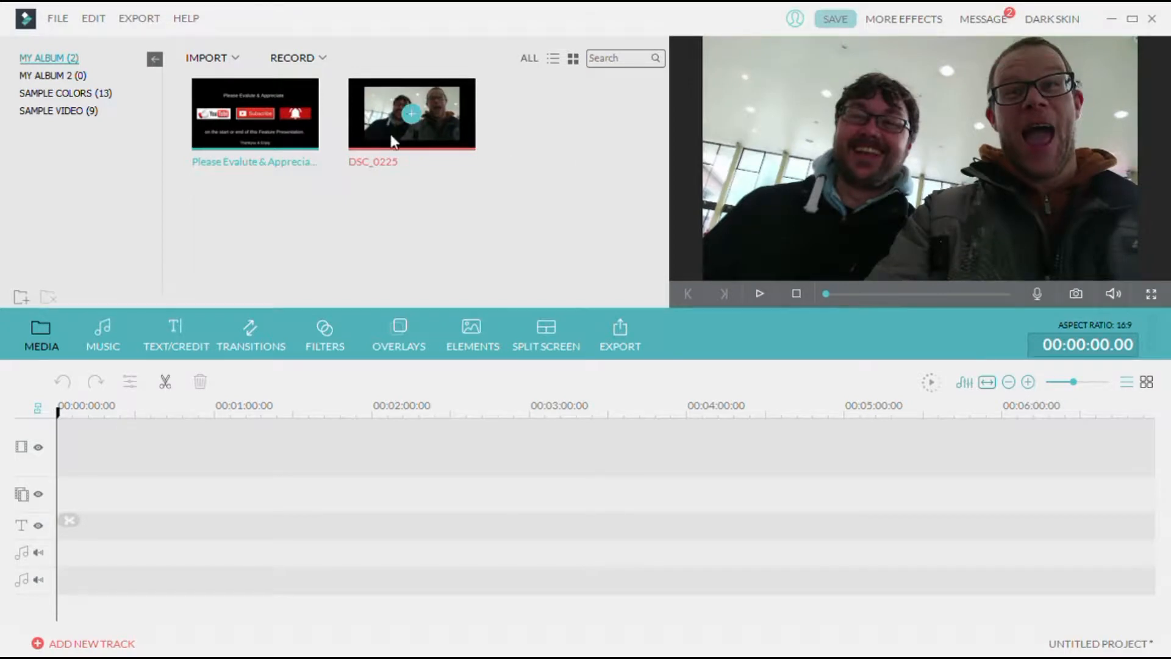
# Add the Please Evaluate & Appreciate clip to the start of the video track
pyautogui.moveTo(460, 132)
pyautogui.moveTo(259, 110)
pyautogui.click(296, 127)
pyautogui.click(292, 131)
pyautogui.moveTo(272, 199)
pyautogui.mouseDown()
pyautogui.moveTo(262, 298)
pyautogui.moveTo(193, 421)
pyautogui.moveTo(141, 438)
pyautogui.mouseUp()
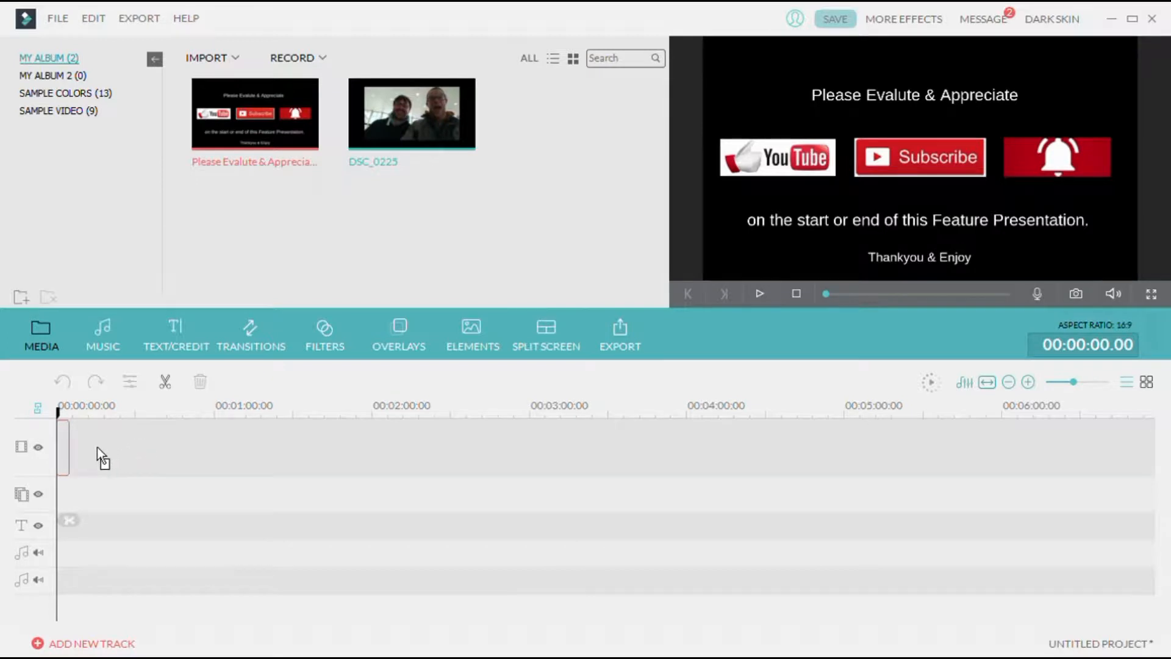
pyautogui.moveTo(97, 448); pyautogui.dragTo(139, 477)
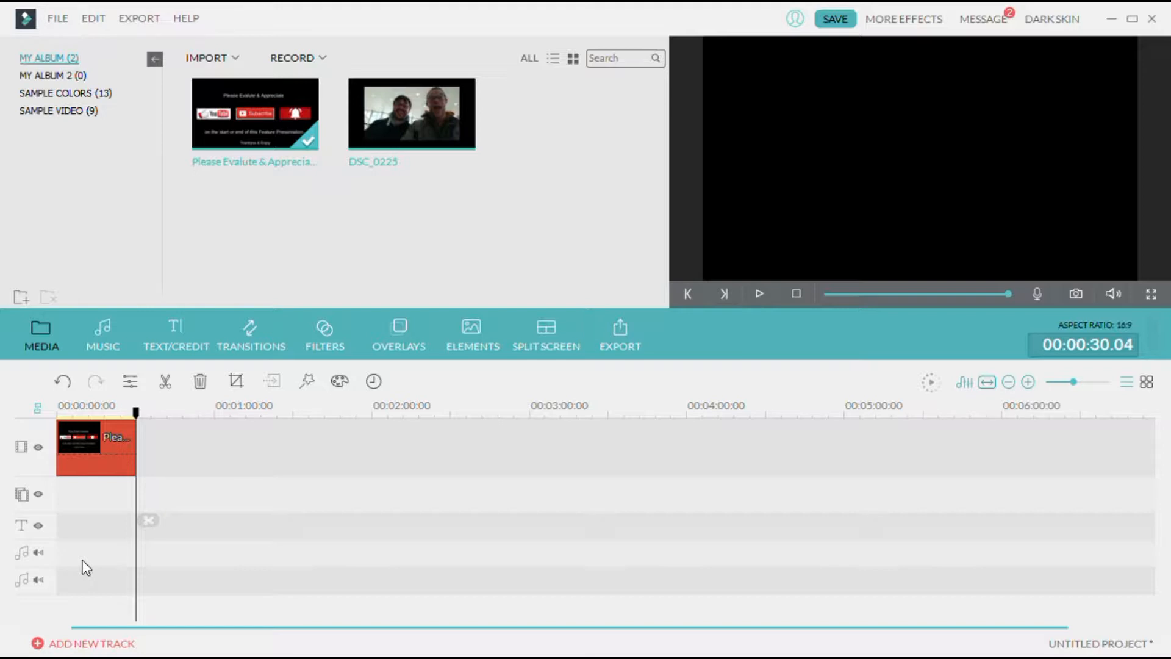
# Place the DSC_0225 video on the overlay track at the start of the timeline
pyautogui.moveTo(440, 106); pyautogui.dragTo(73, 504)
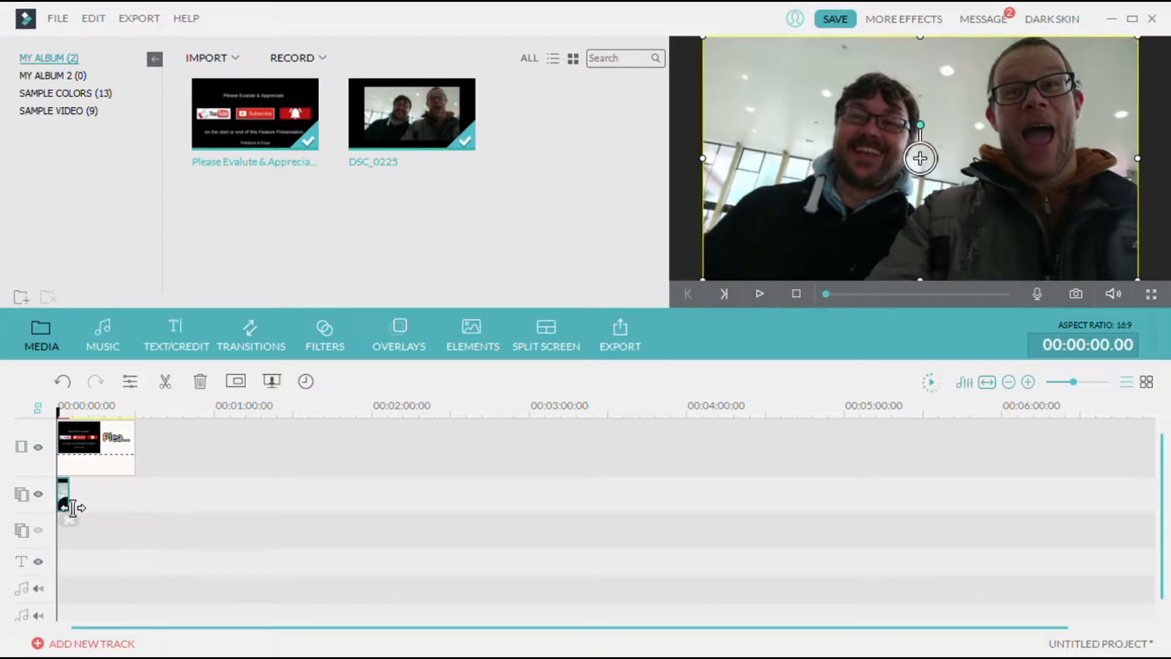
pyautogui.moveTo(58, 416); pyautogui.dragTo(64, 419)
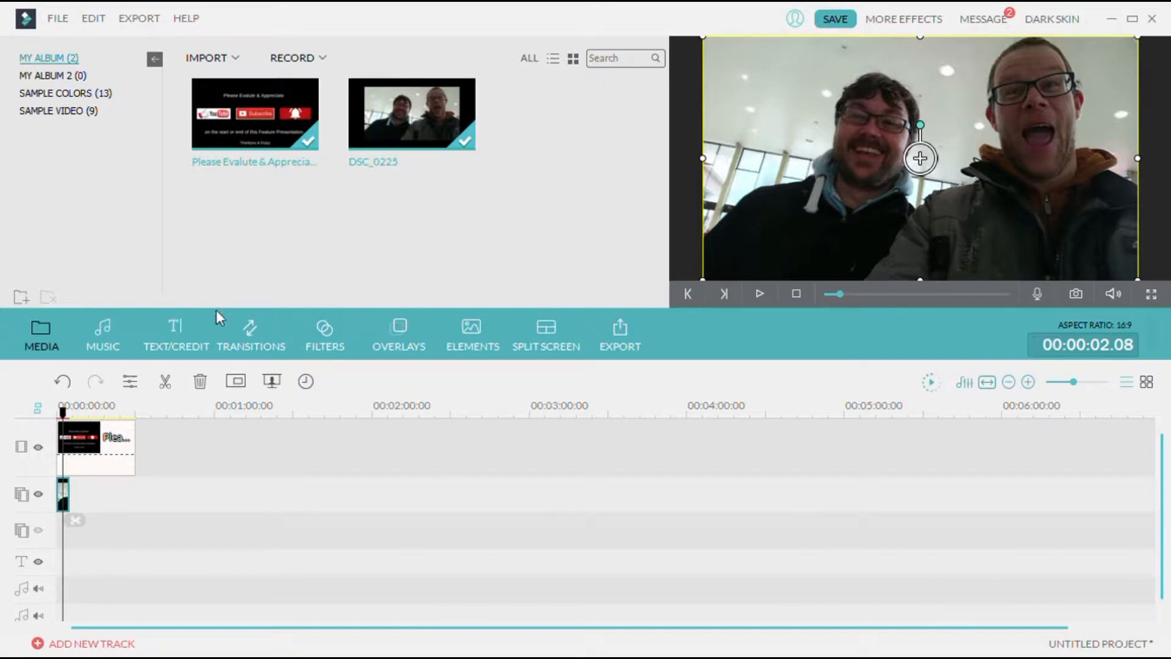
# Add The Mind Sweepers - Rancid Life - Laid Back music to the audio track at the start
pyautogui.click(104, 339)
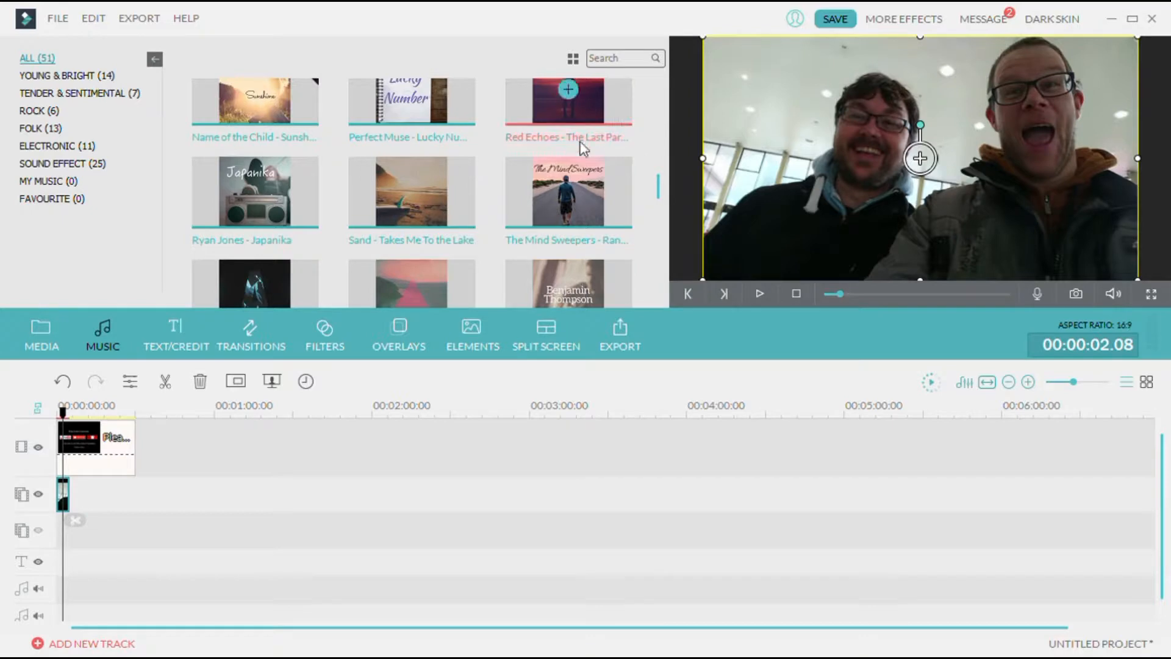
pyautogui.moveTo(342, 460); pyautogui.dragTo(61, 580)
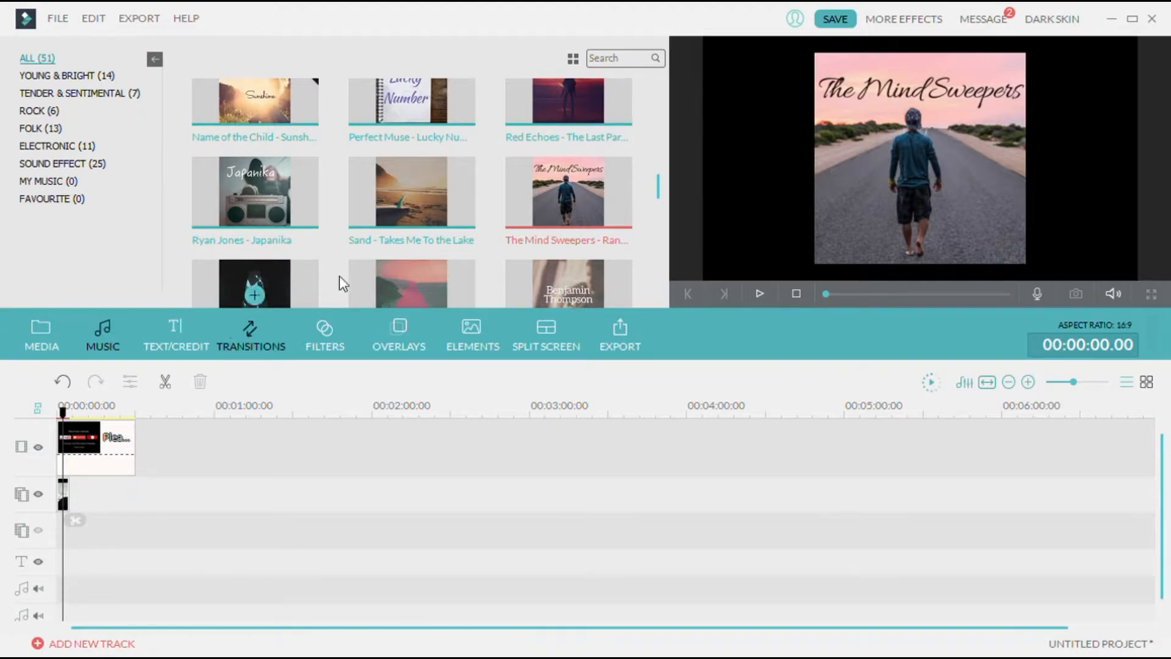
pyautogui.moveTo(516, 192); pyautogui.dragTo(63, 599)
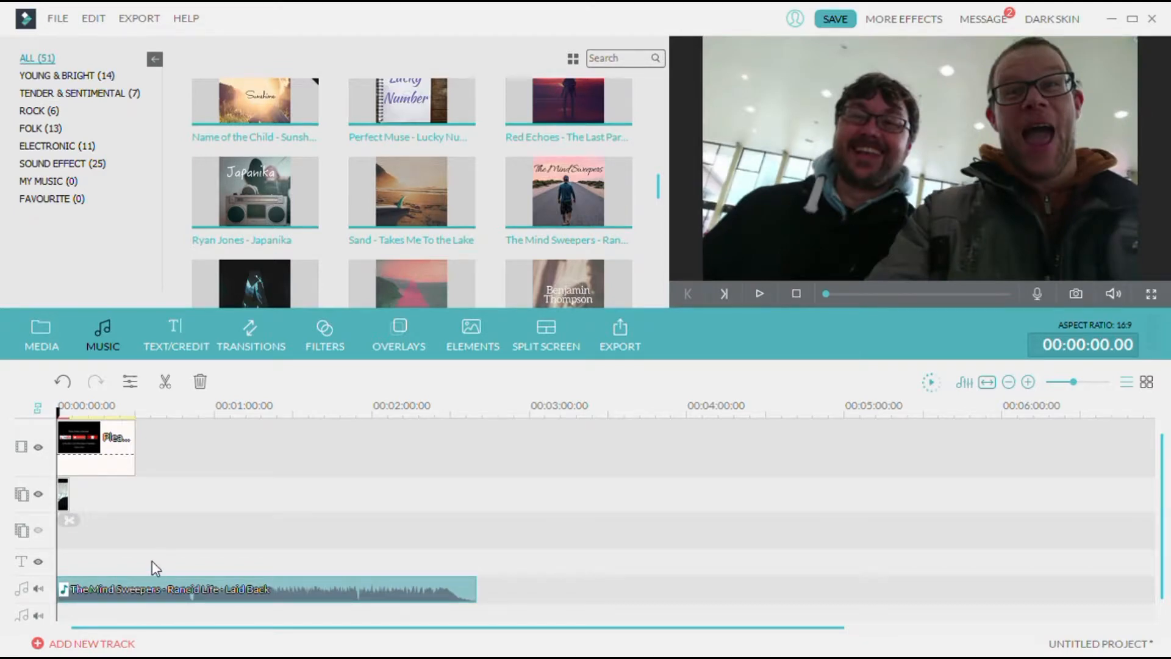
# Delete the DSC_0225 clip from the overlay track and close the editing panel
pyautogui.doubleClick(169, 590)
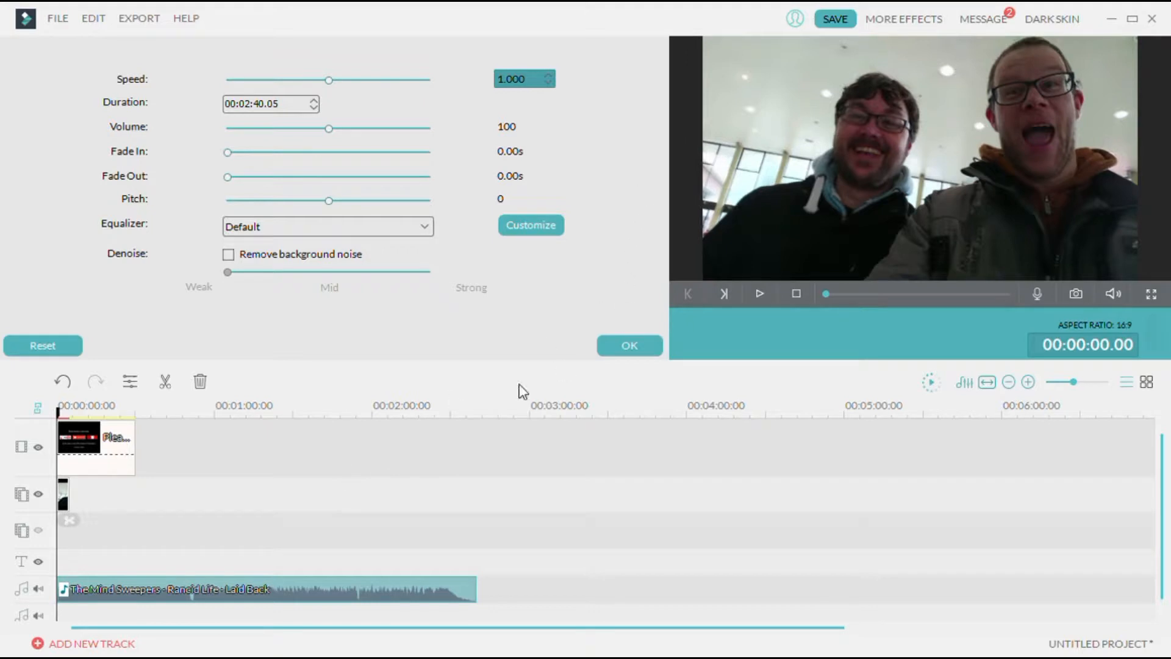
pyautogui.click(62, 497)
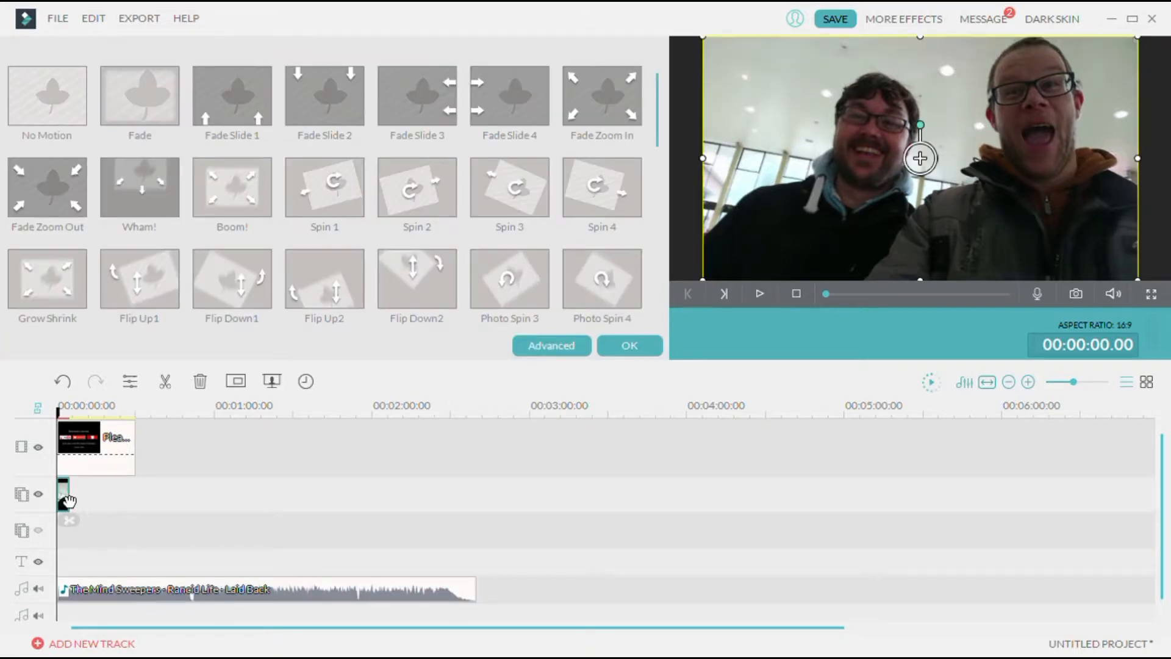
pyautogui.press('Delete')
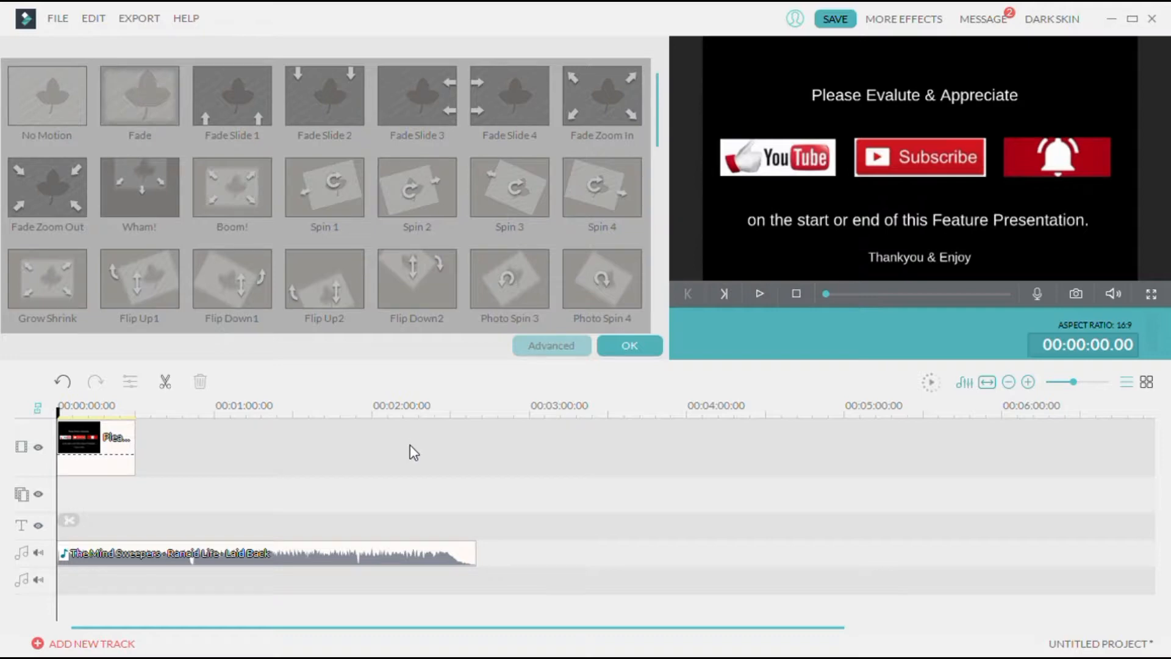
pyautogui.click(629, 346)
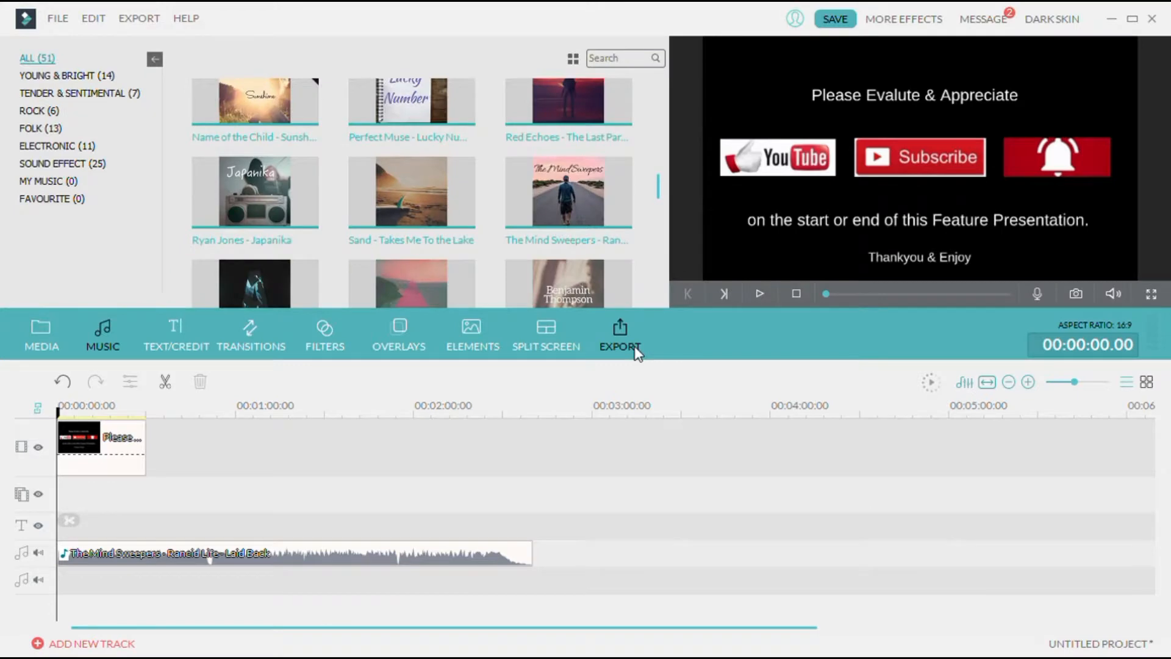
# Add the Title 23 text template to the start of the text track
pyautogui.click(177, 333)
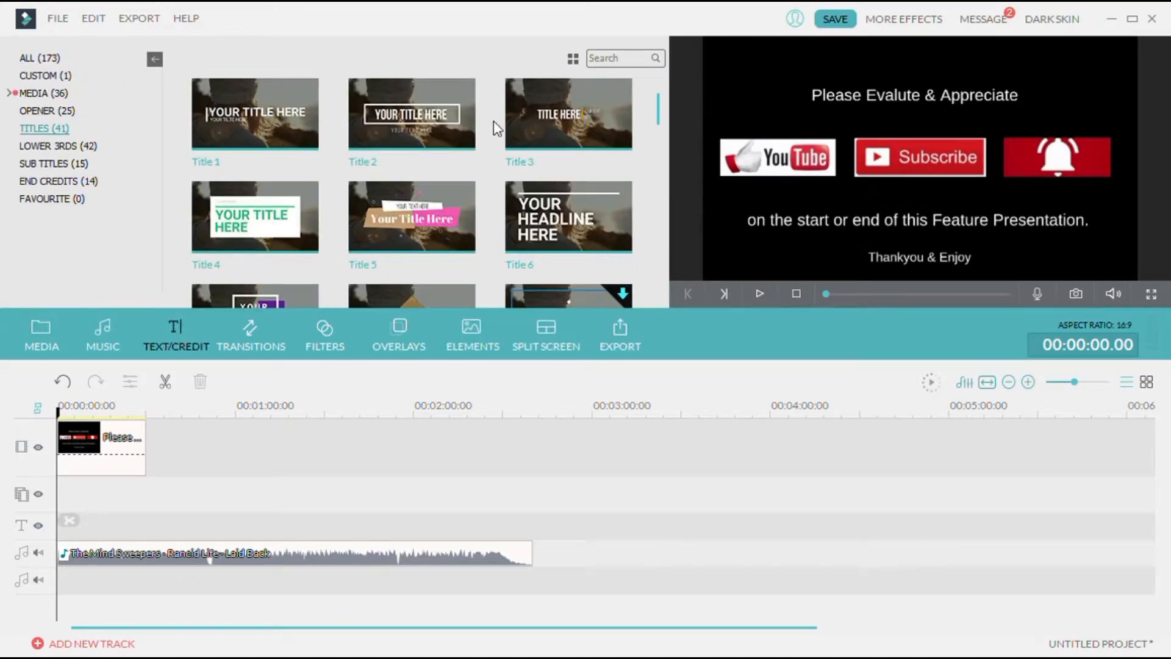
pyautogui.moveTo(661, 109); pyautogui.dragTo(662, 200)
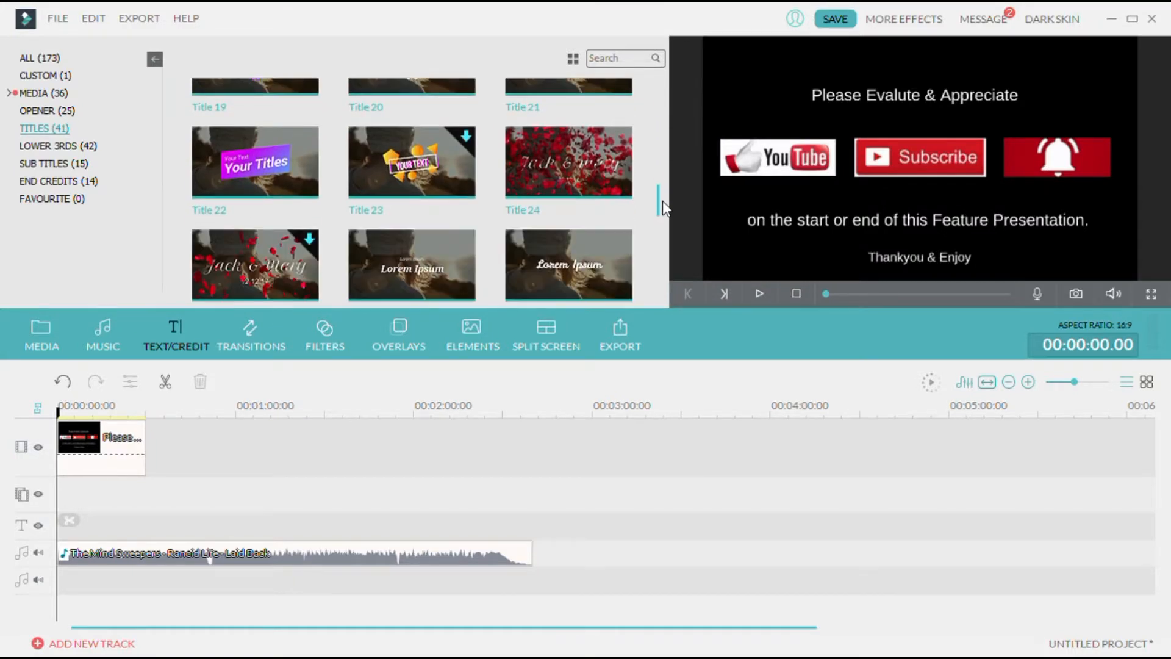
pyautogui.moveTo(439, 163); pyautogui.dragTo(60, 516)
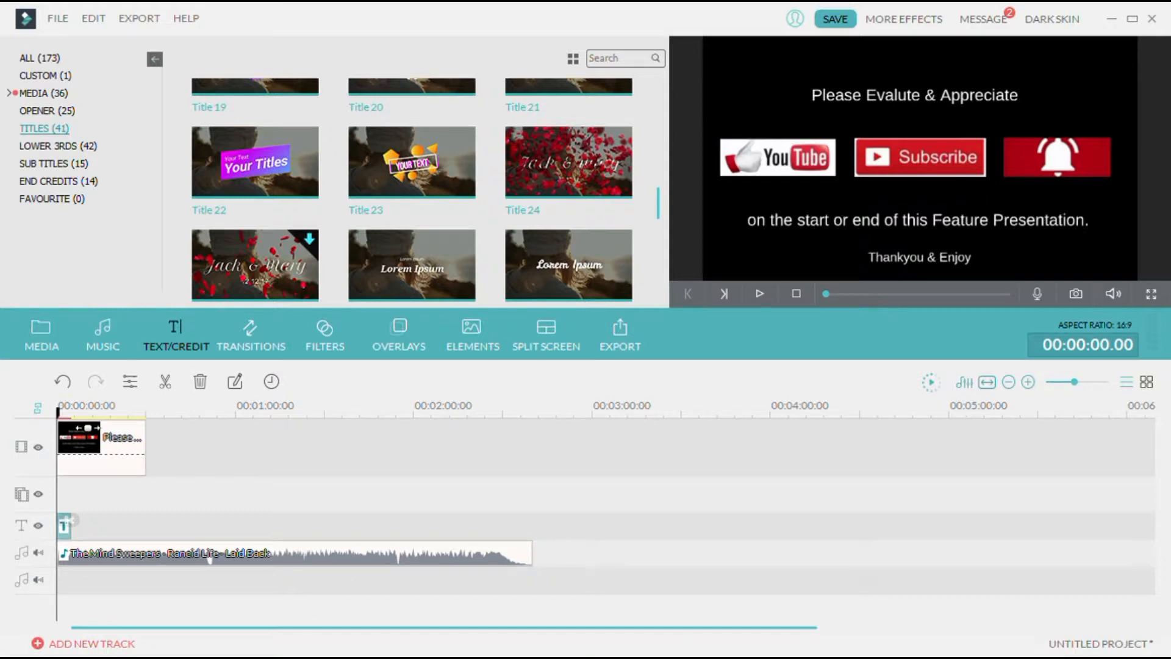
# Open the Title 23 clip's text editor and delete the placeholder text YOUR TEXT
pyautogui.click(65, 415)
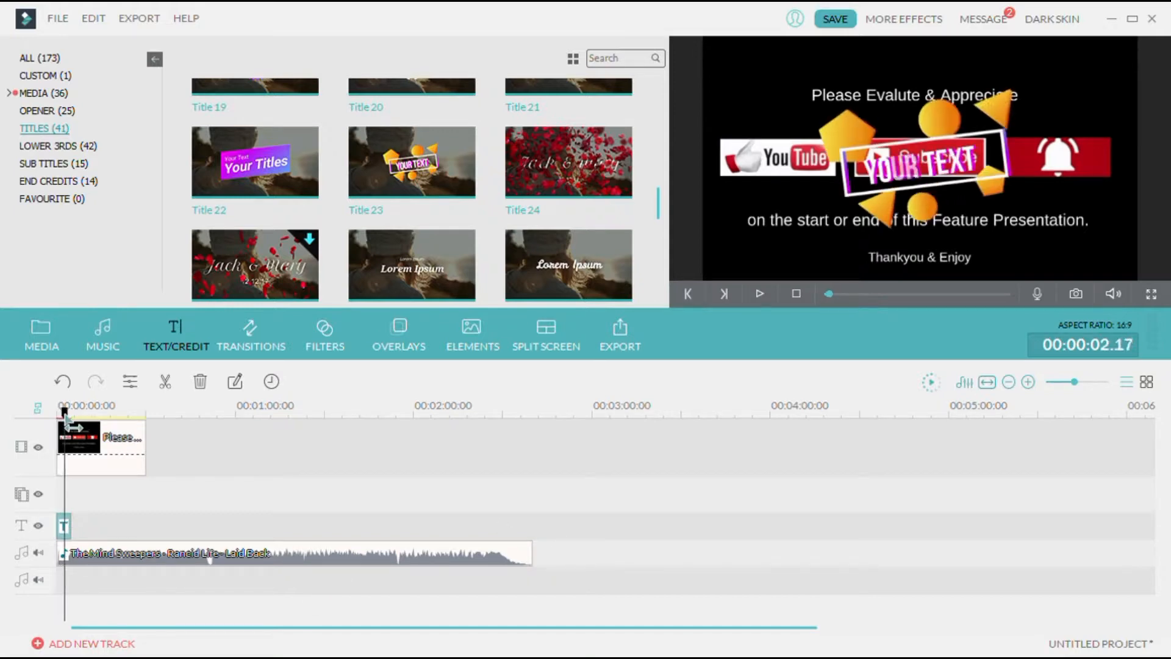
pyautogui.moveTo(64, 415); pyautogui.dragTo(65, 417)
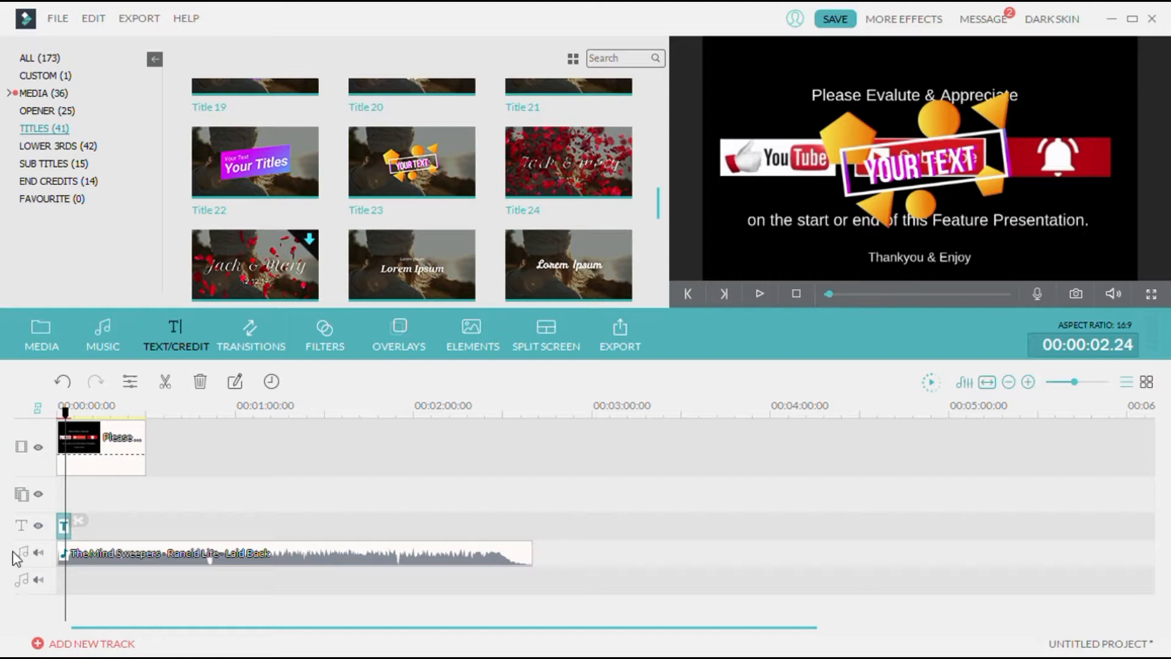
pyautogui.doubleClick(63, 525)
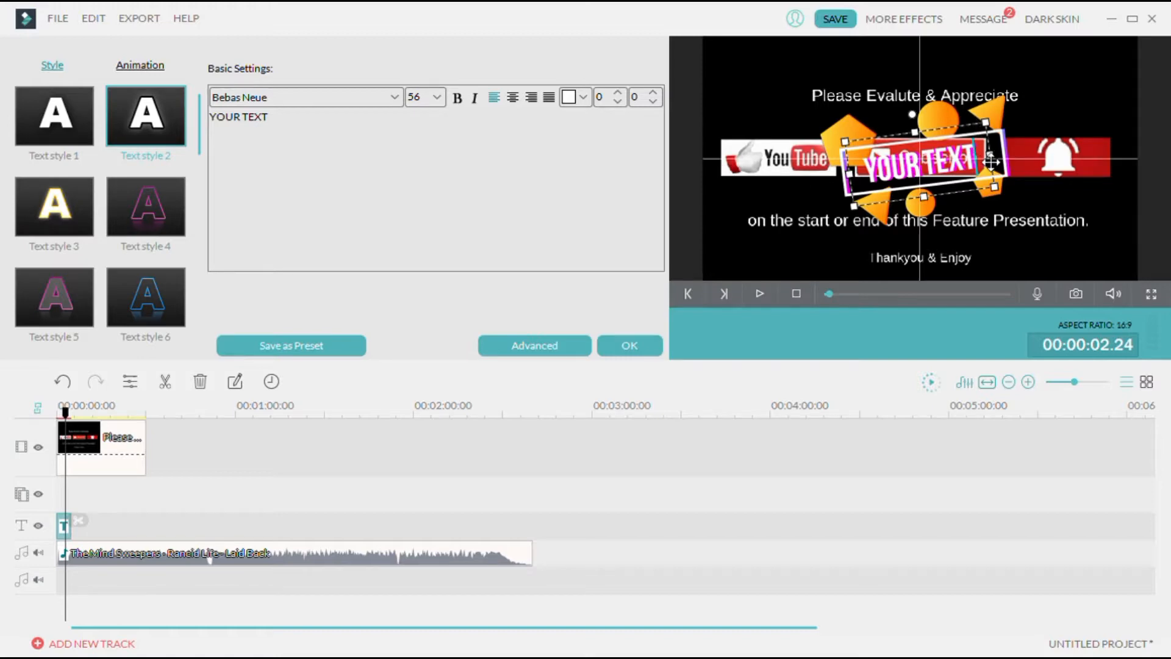
pyautogui.press('BackSpace')
pyautogui.press('BackSpace')
pyautogui.press('BackSpace')
pyautogui.press('BackSpace')
pyautogui.press('BackSpace')
pyautogui.press('BackSpace')
pyautogui.press('BackSpace')
pyautogui.press('BackSpace')
pyautogui.press('BackSpace')
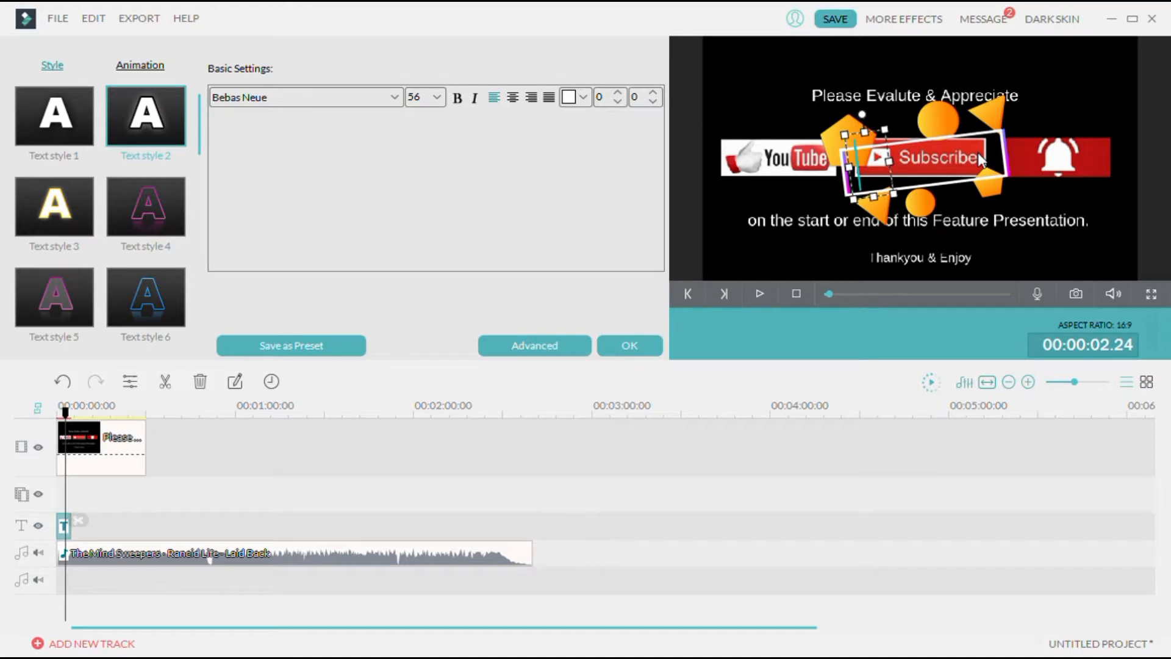
pyautogui.press('Return')
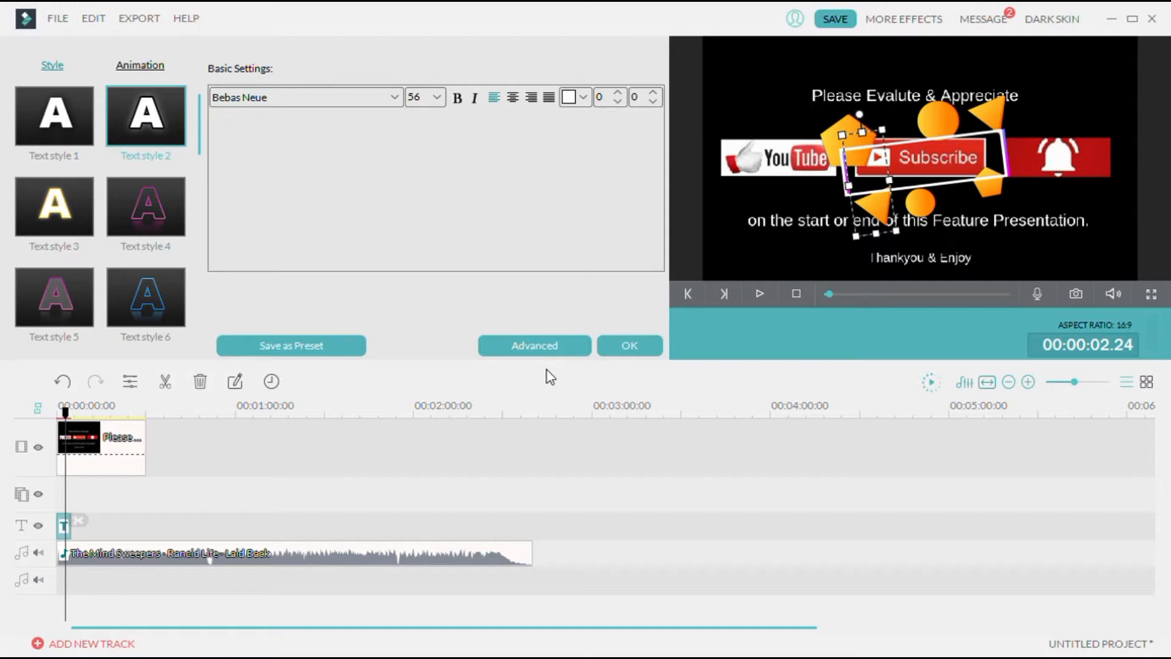
# Play the title back from the start and confirm the title edit
pyautogui.click(504, 348)
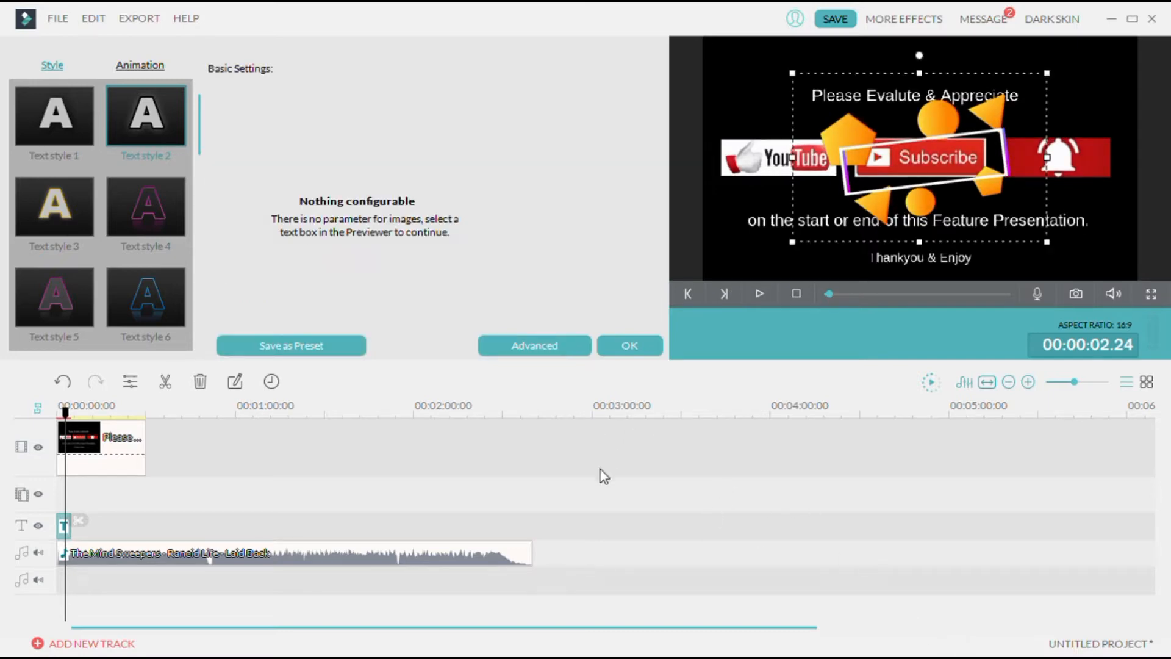
pyautogui.moveTo(66, 415); pyautogui.dragTo(54, 417)
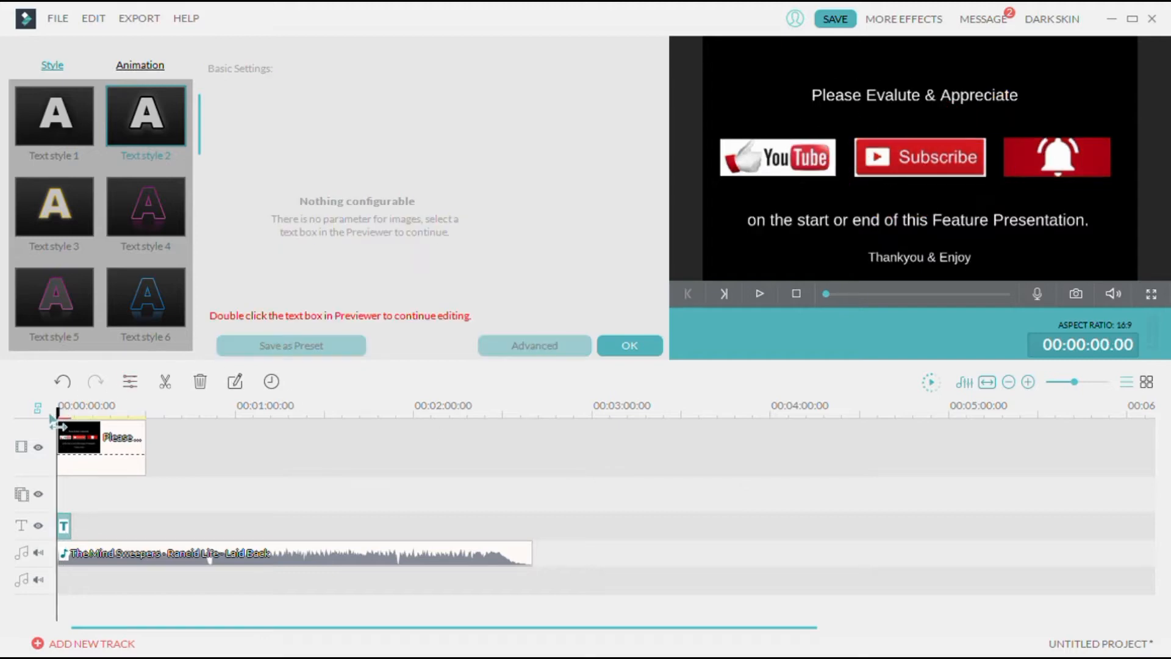
pyautogui.press('space')
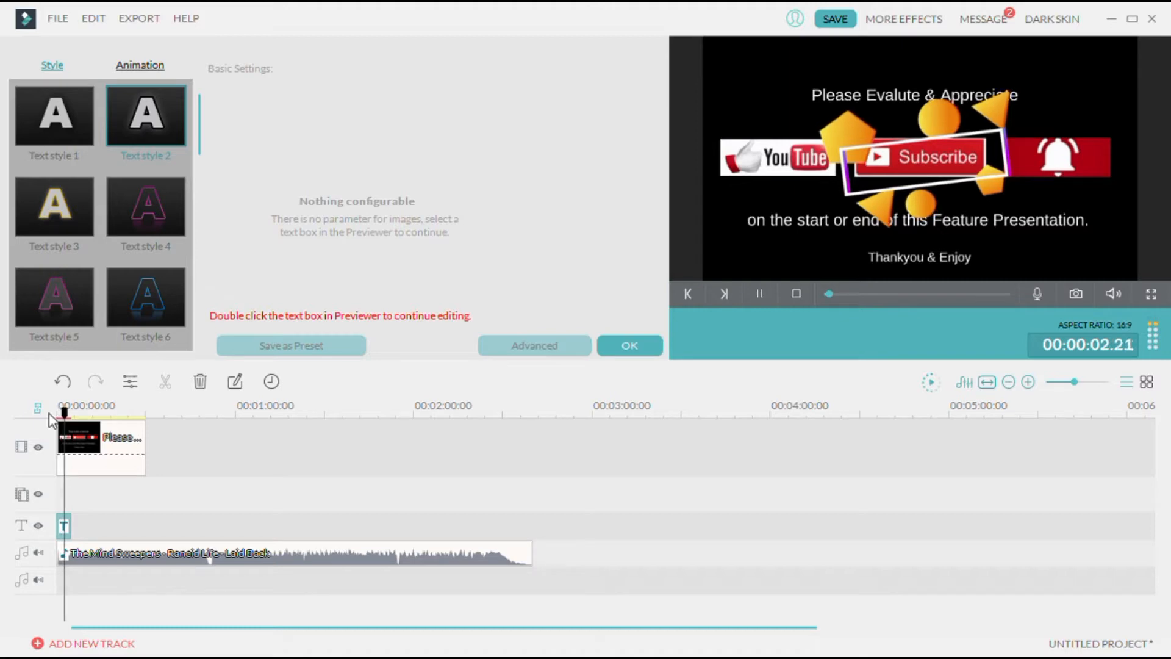
pyautogui.press('space')
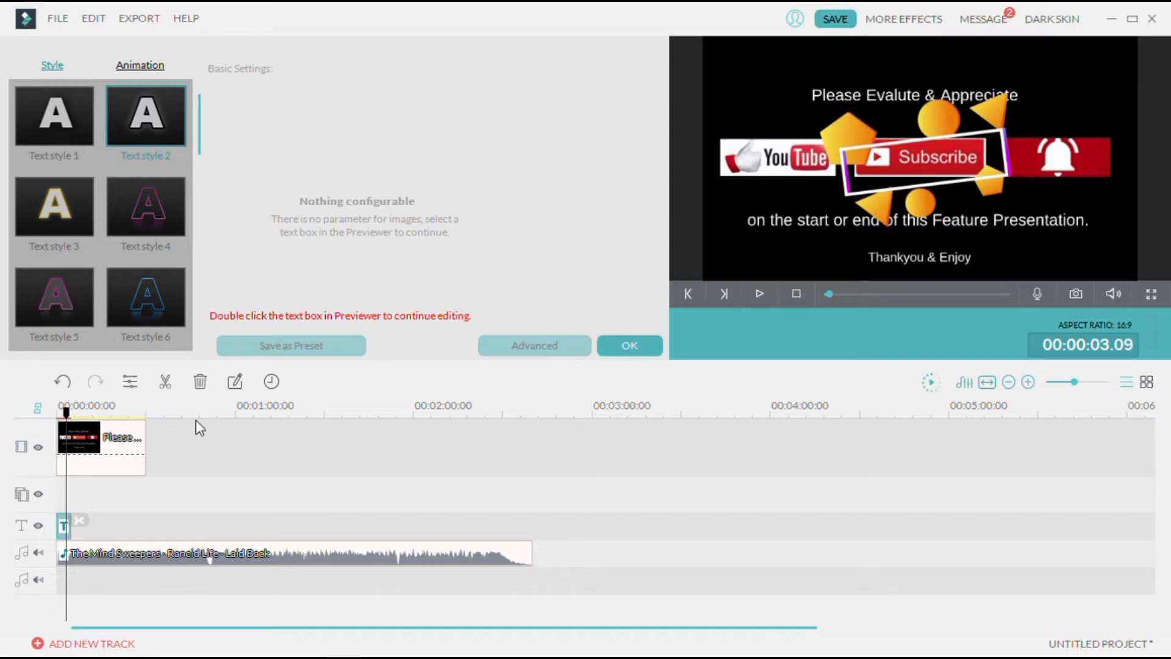
pyautogui.click(605, 344)
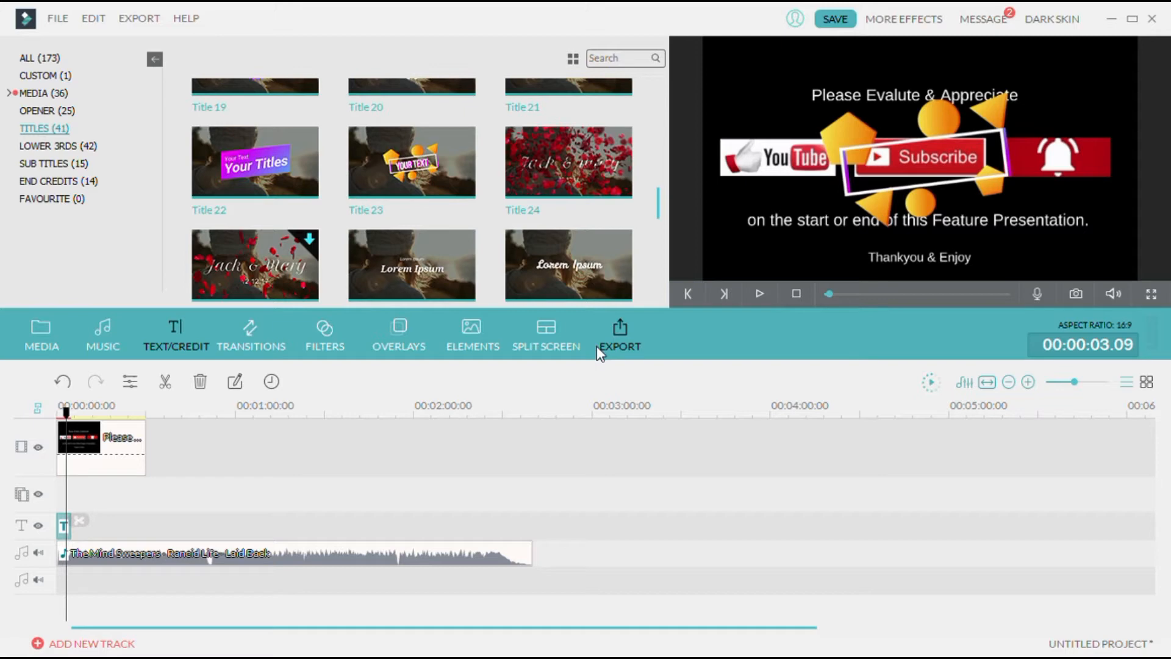
# Add a Dissolve transition to the end of the Please Evaluate & Appreciate clip and play it
pyautogui.click(248, 335)
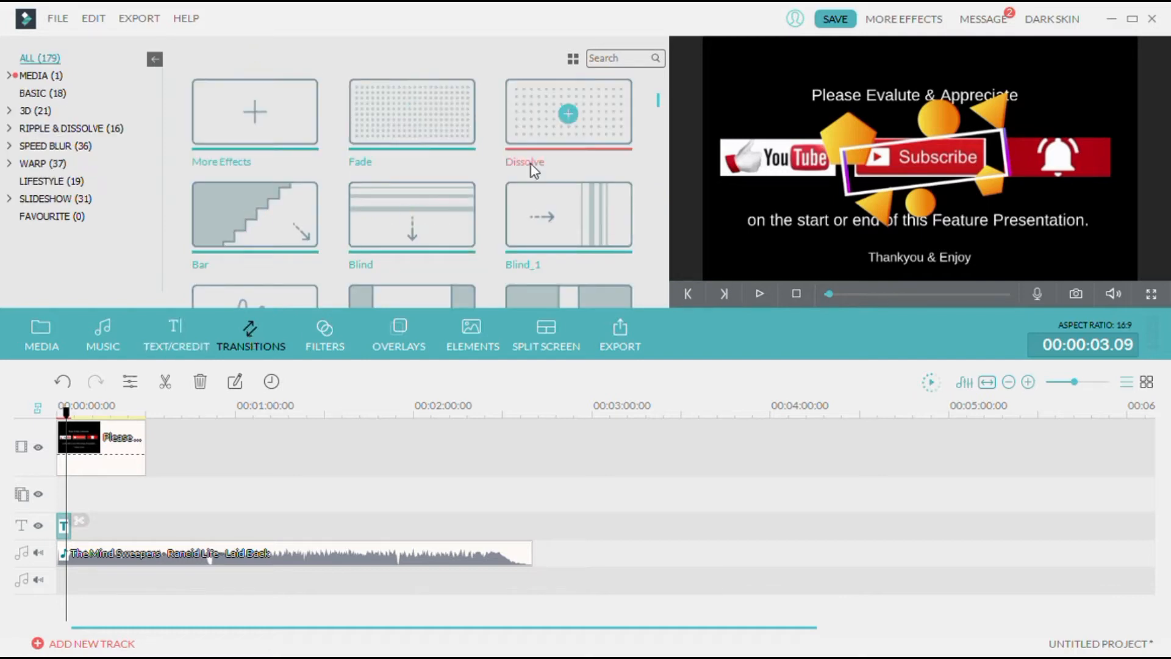
pyautogui.moveTo(522, 131); pyautogui.dragTo(147, 447)
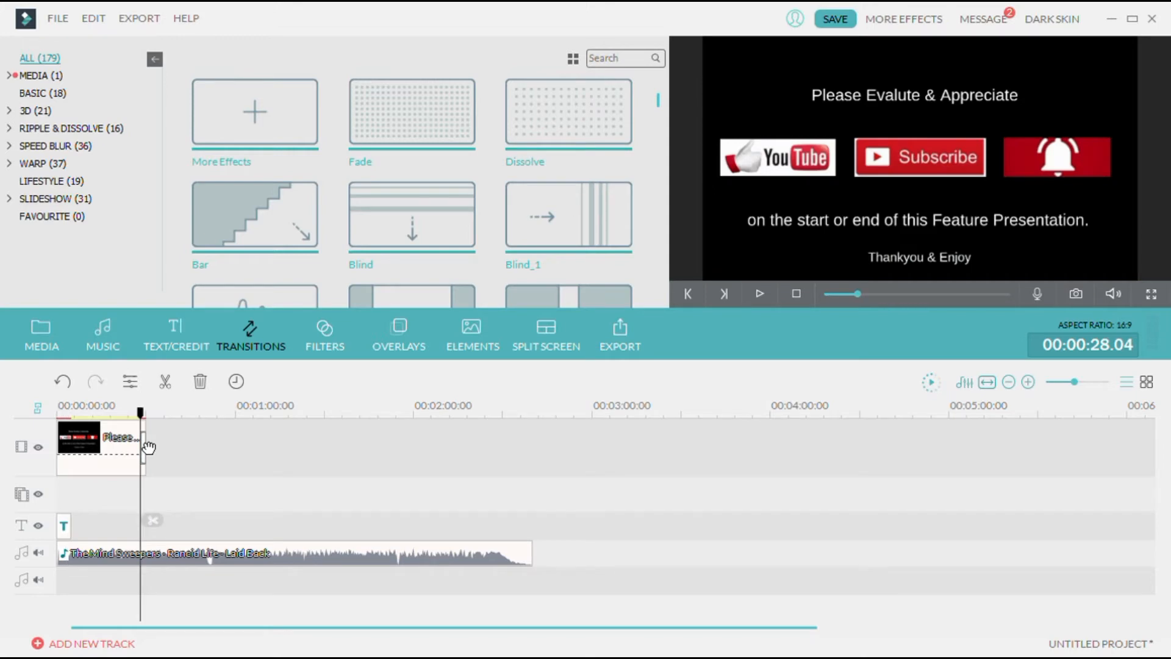
pyautogui.press('space')
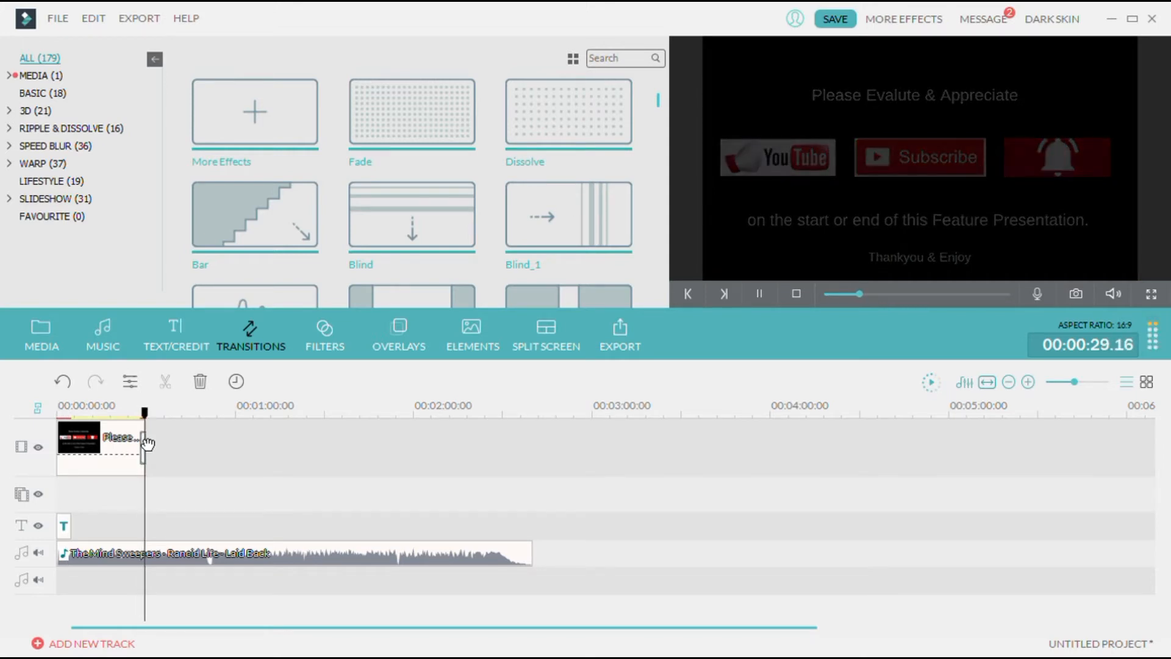
pyautogui.press('space')
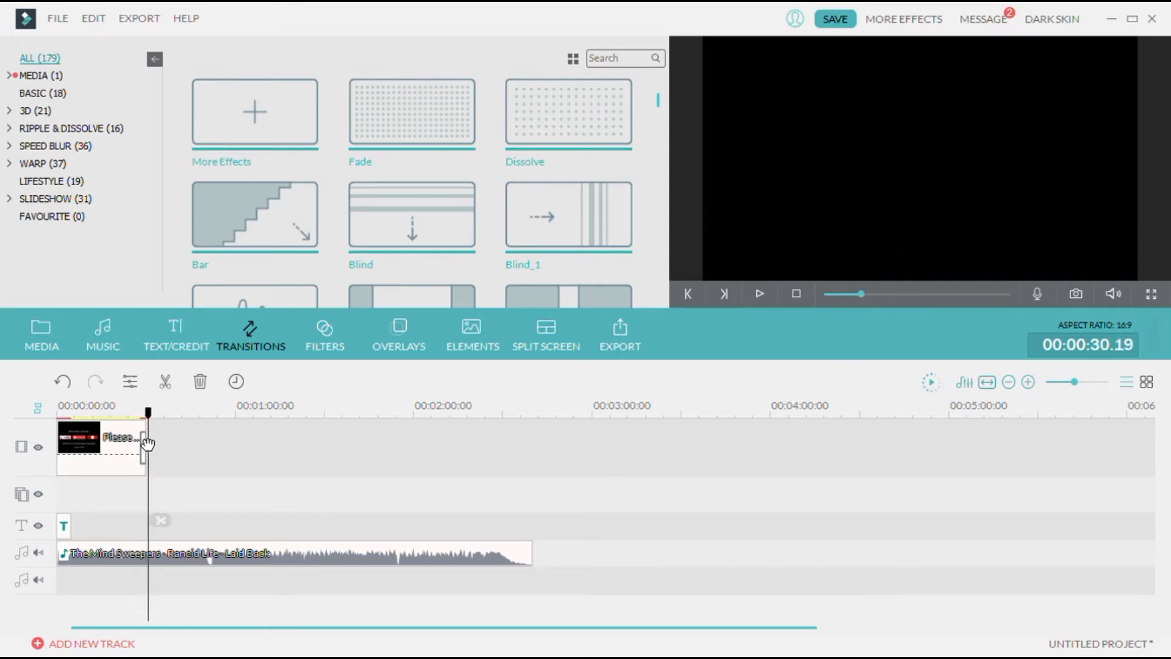
# Delete the music clip from the audio track and preview the video from the start
pyautogui.click(235, 552)
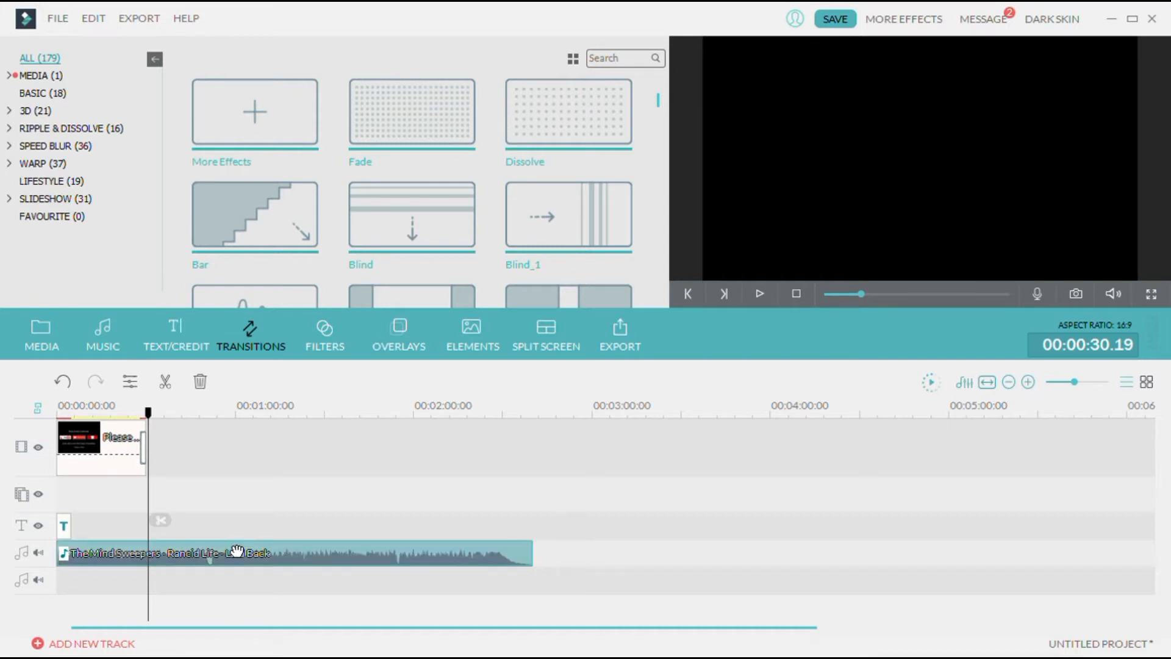
pyautogui.press('Delete')
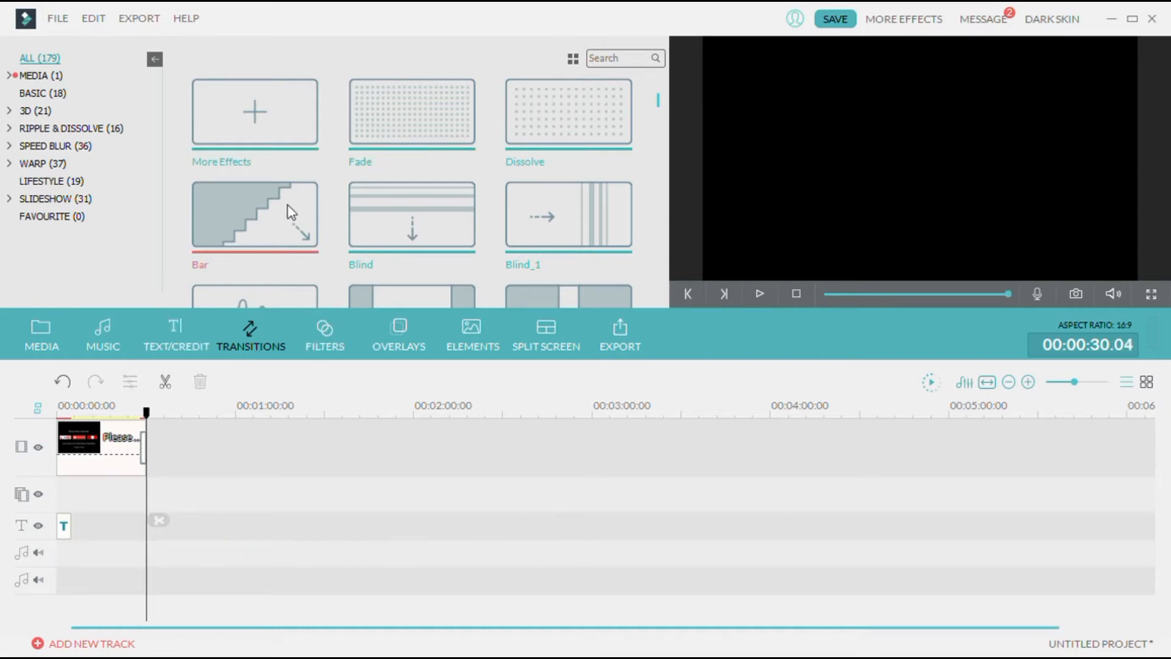
pyautogui.click(137, 440)
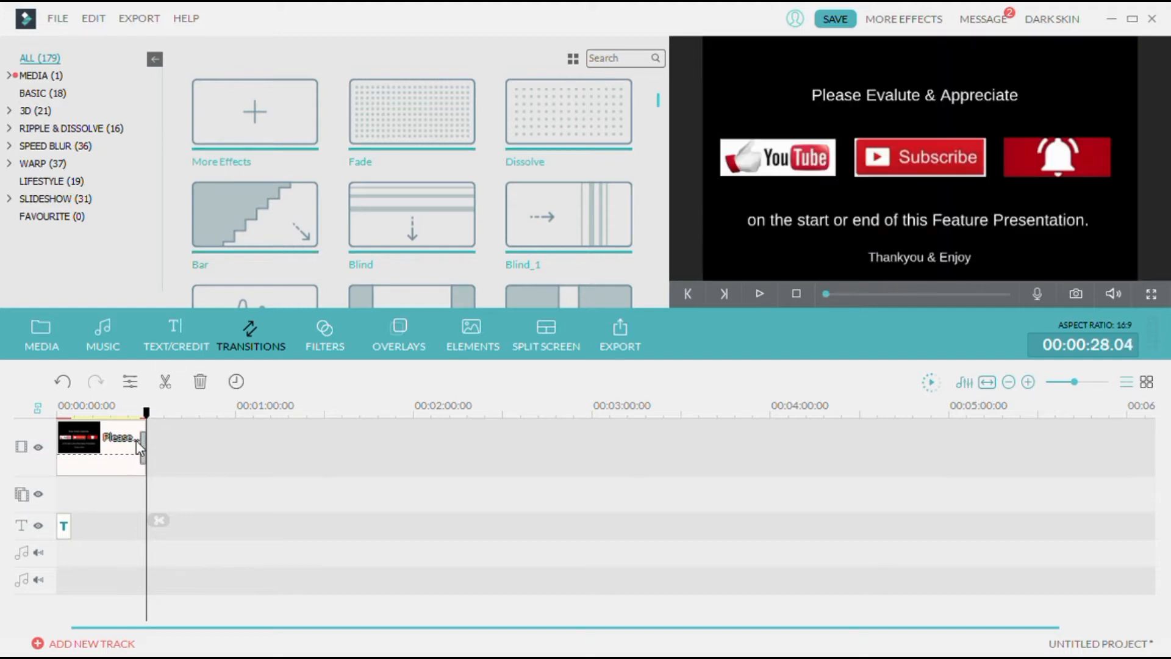
pyautogui.press('space')
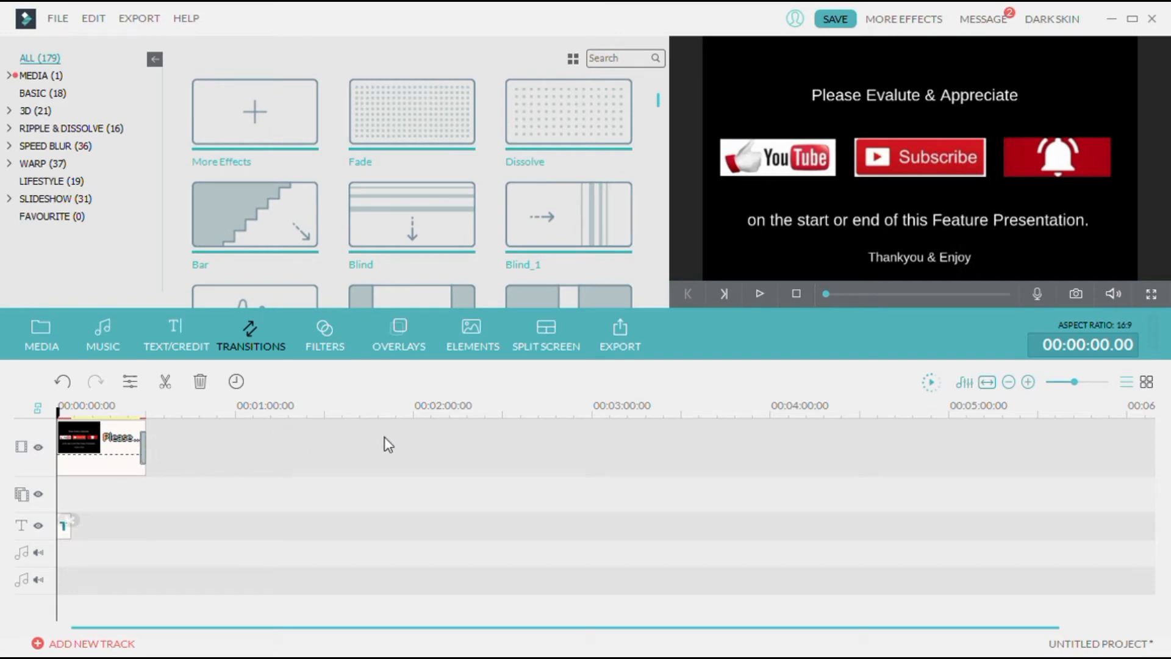
# Browse the Filters, Overlays, Elements and Split Screen effect libraries
pyautogui.click(317, 344)
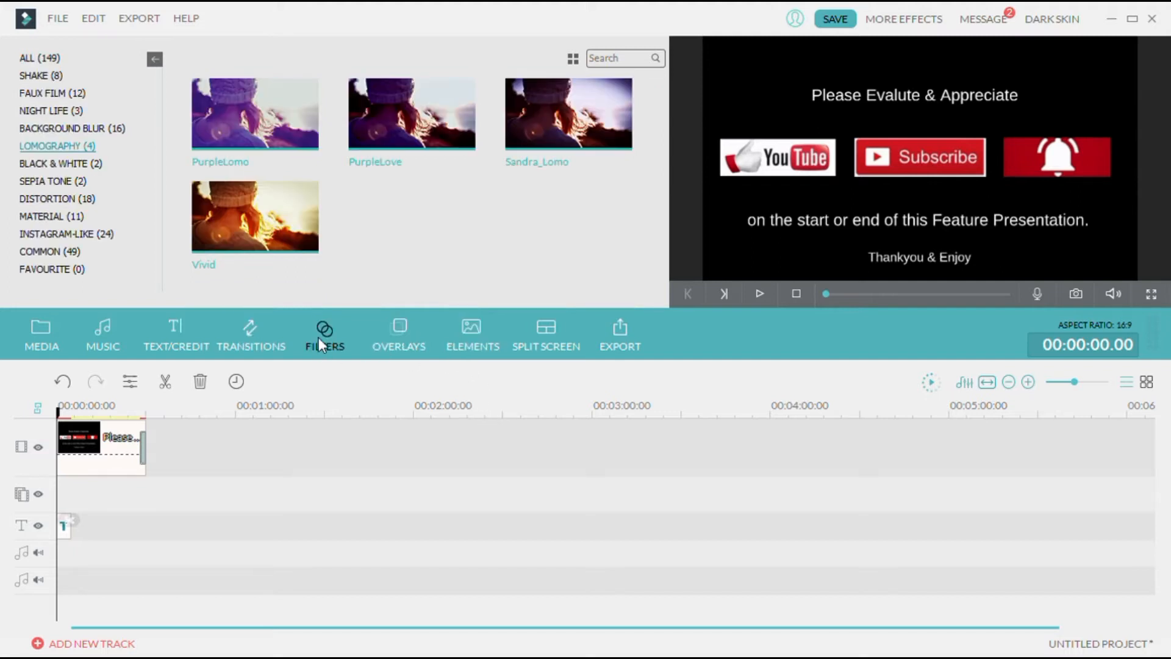
pyautogui.click(400, 328)
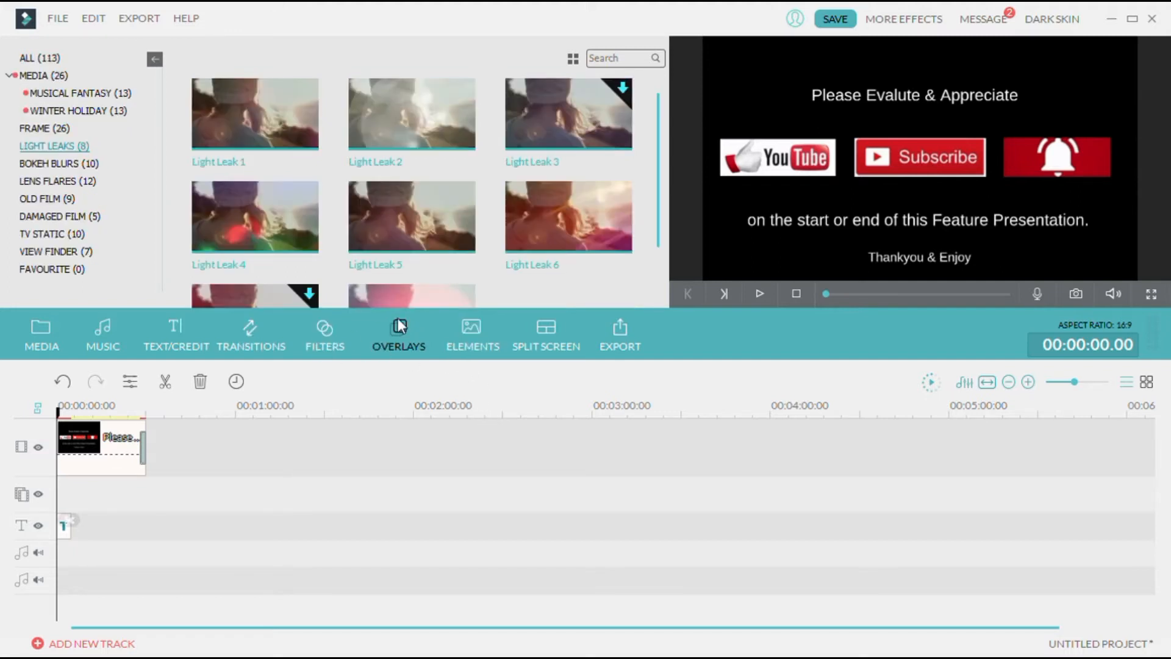
pyautogui.click(473, 331)
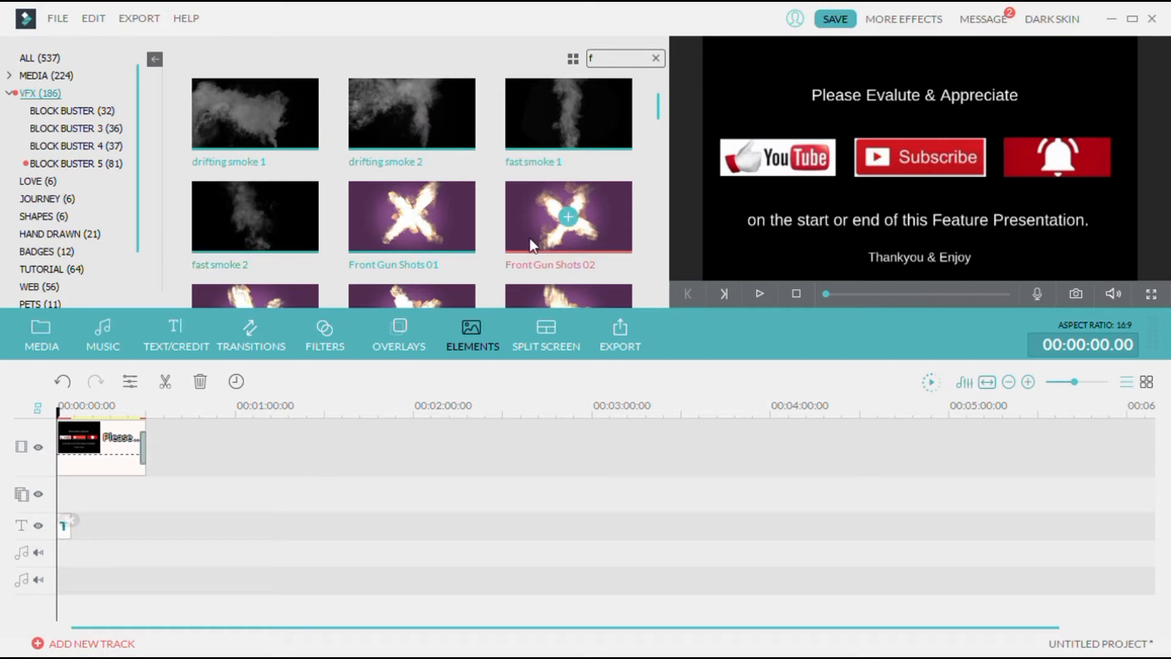
pyautogui.click(546, 333)
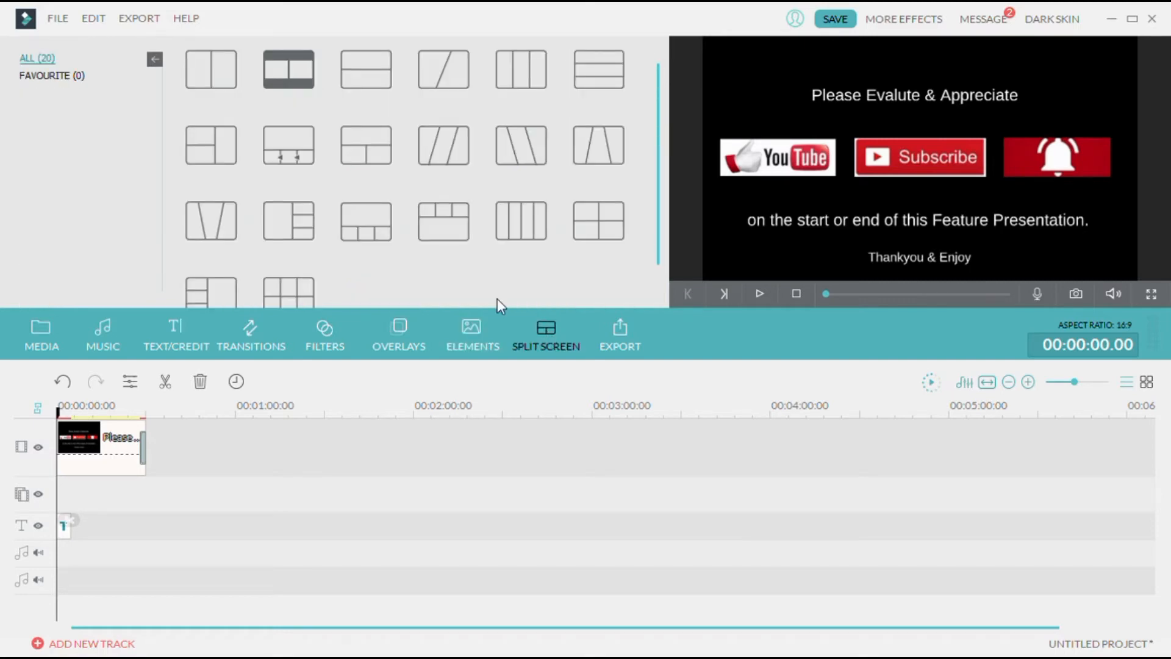